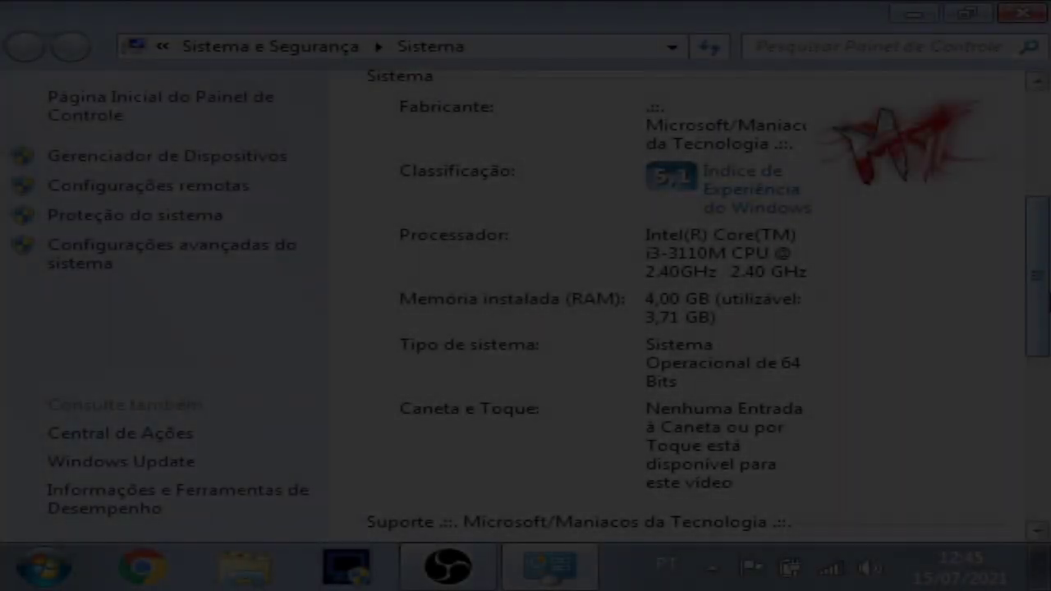
scroll(875, 263, up, 5)
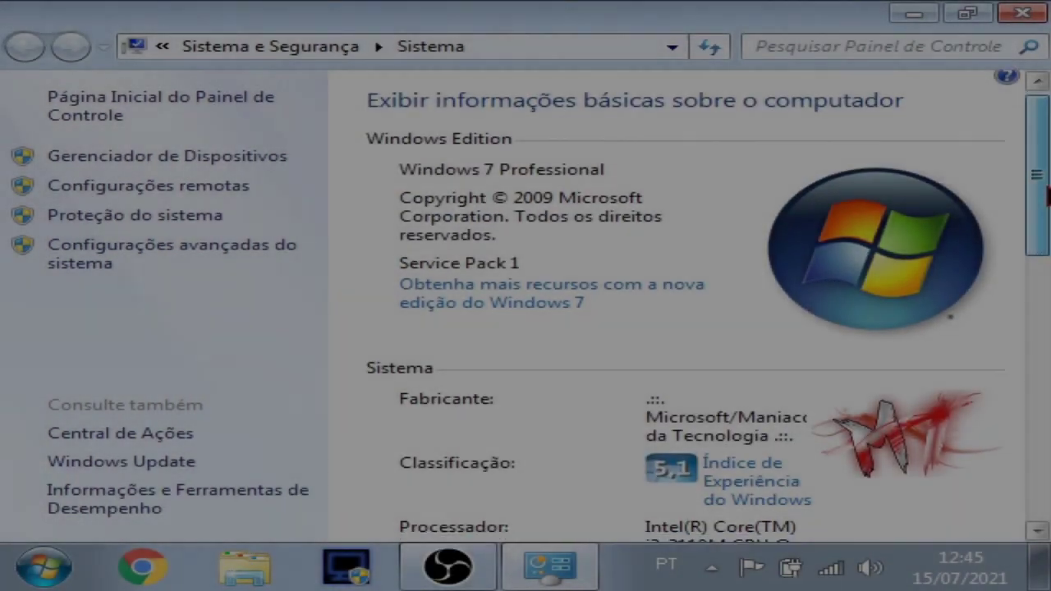
drag(1039, 164, 1047, 283)
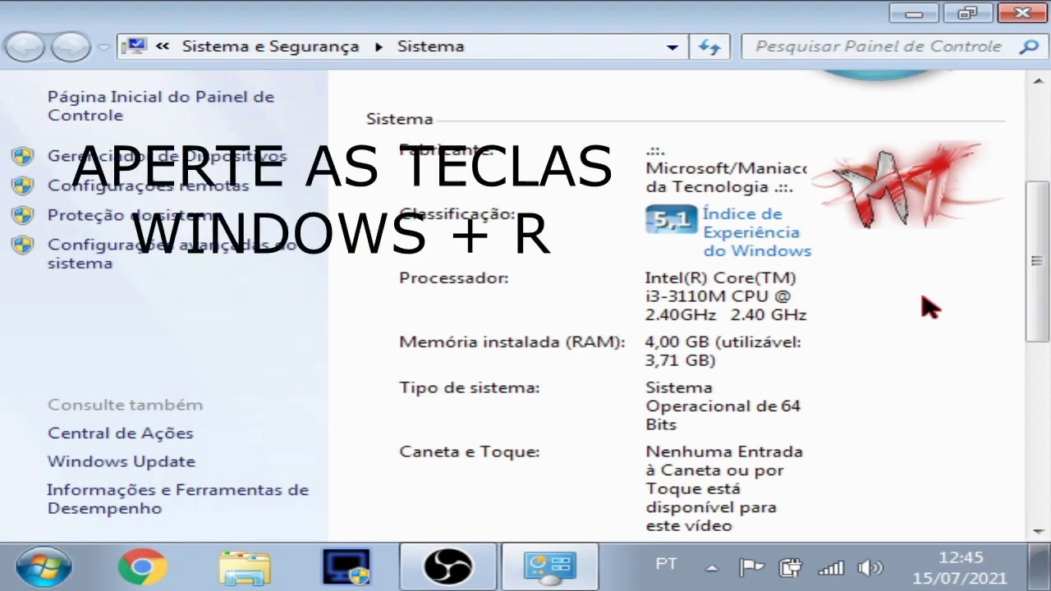
- Open the System Configuration utility by running msconfig
key(super+r)
key(BackSpace)
text(msconfig)
key(Return)
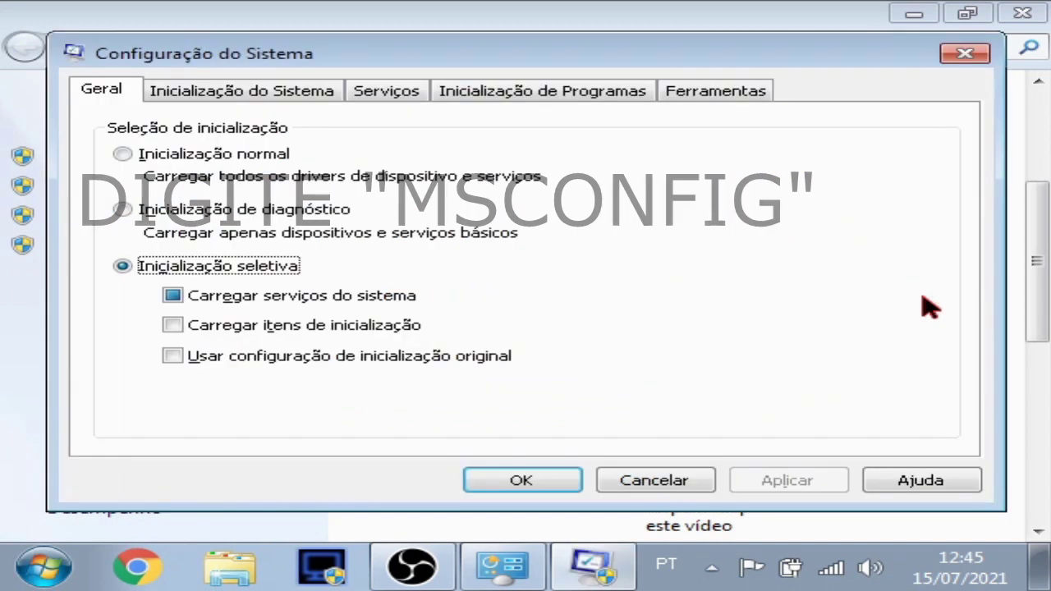
- Set the number of processors to 4 in the advanced boot options of Windows 7 and apply the change
click(284, 91)
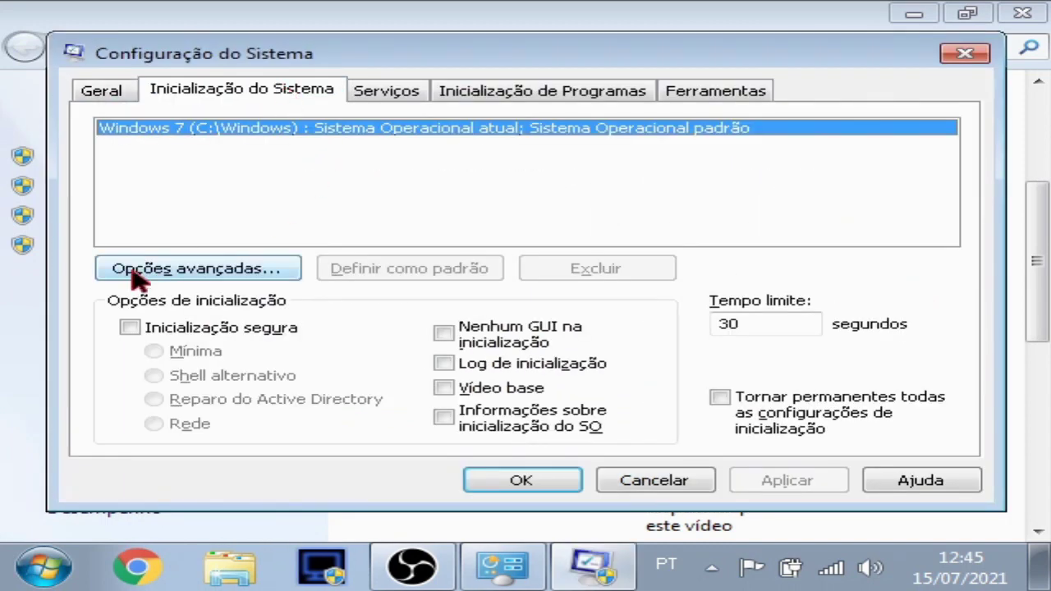
click(279, 271)
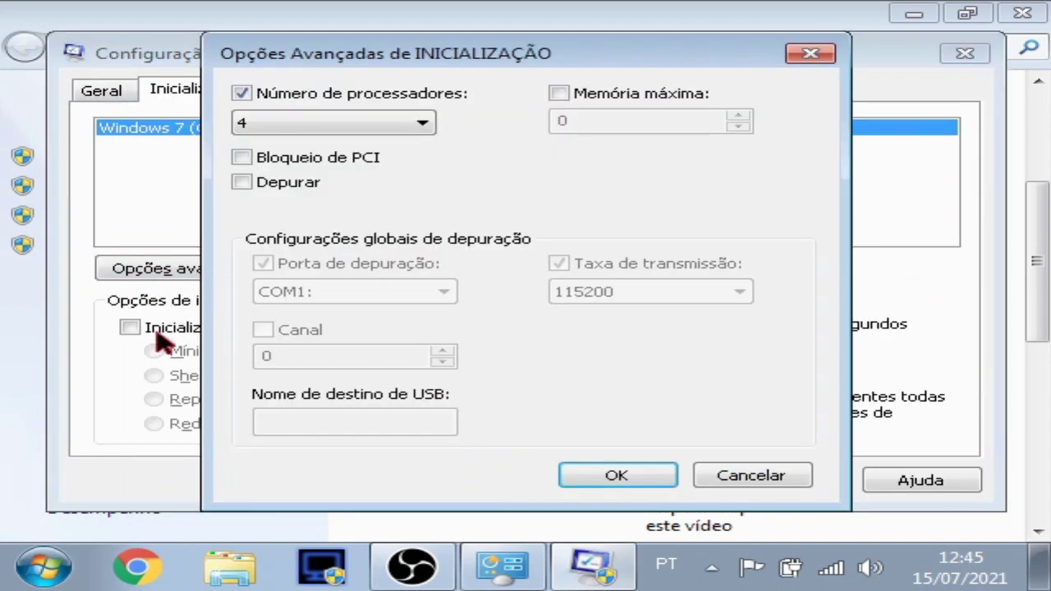
click(246, 94)
click(297, 99)
click(291, 131)
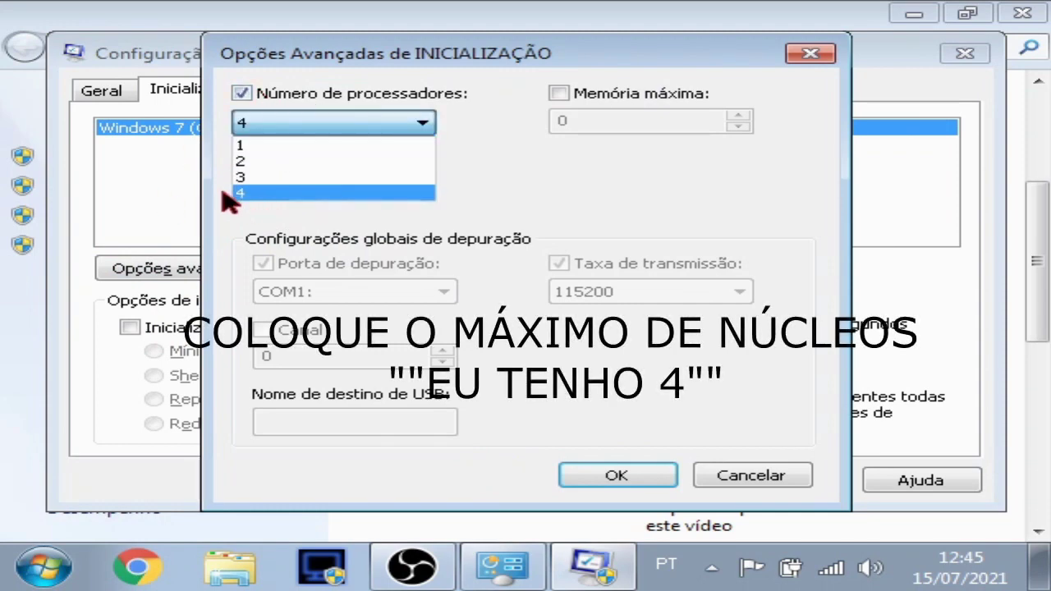
click(251, 195)
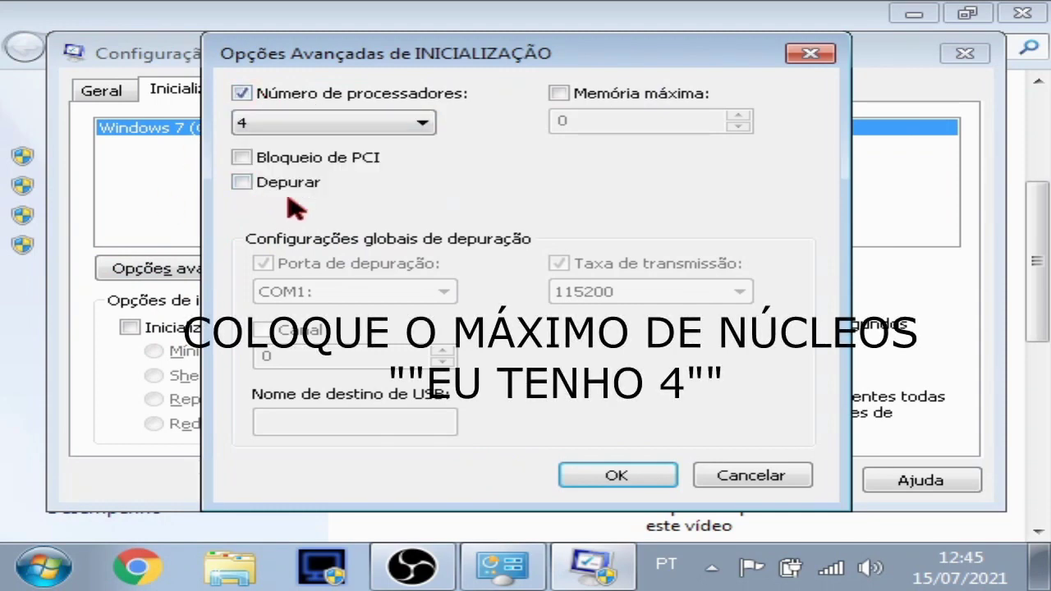
click(616, 476)
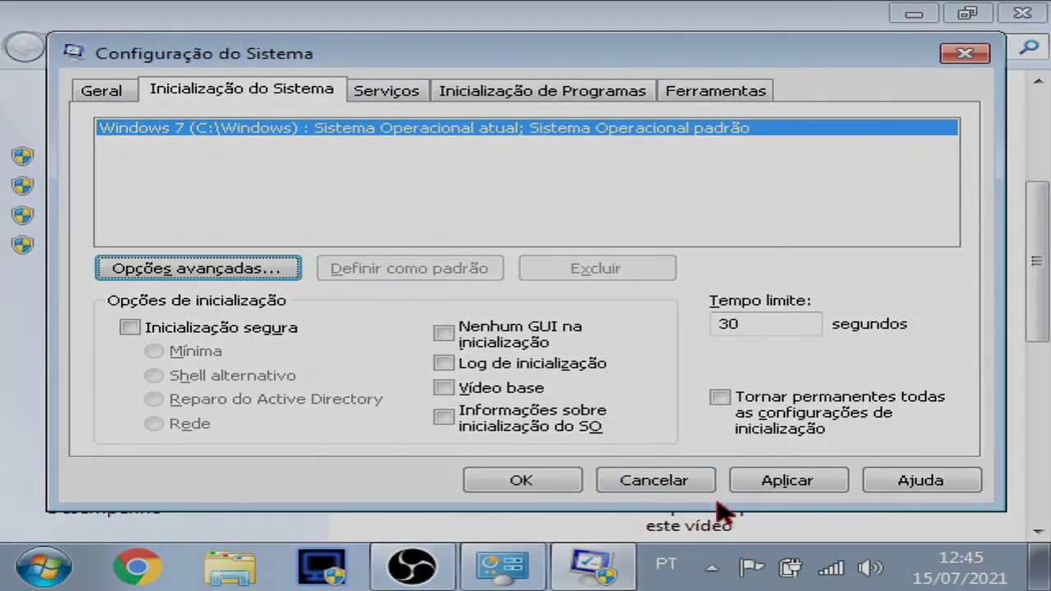
click(800, 484)
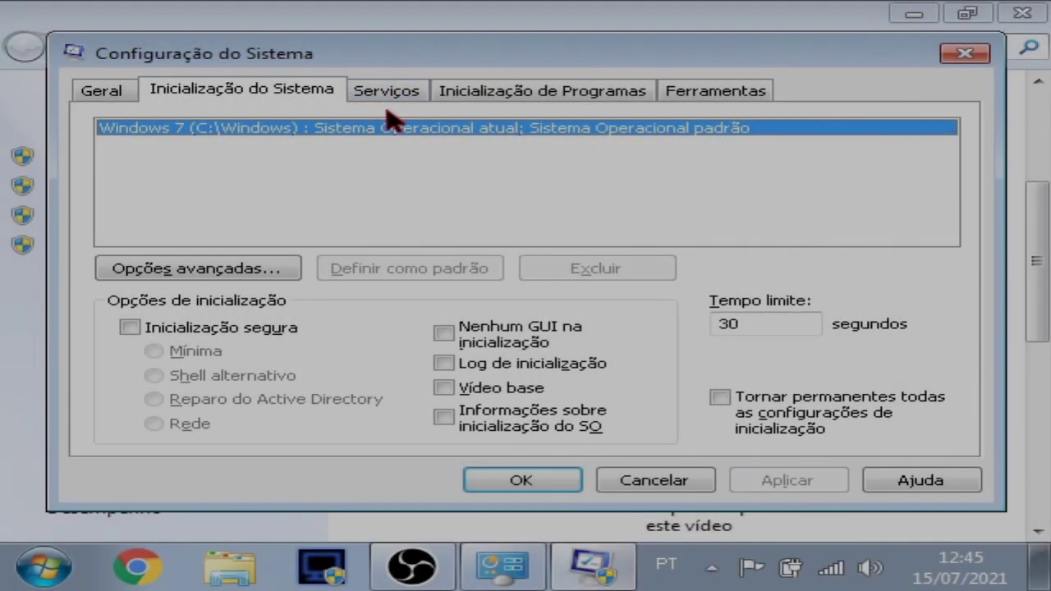
- Hide all Microsoft services in the services list, disable all the remaining services and apply the change
click(379, 97)
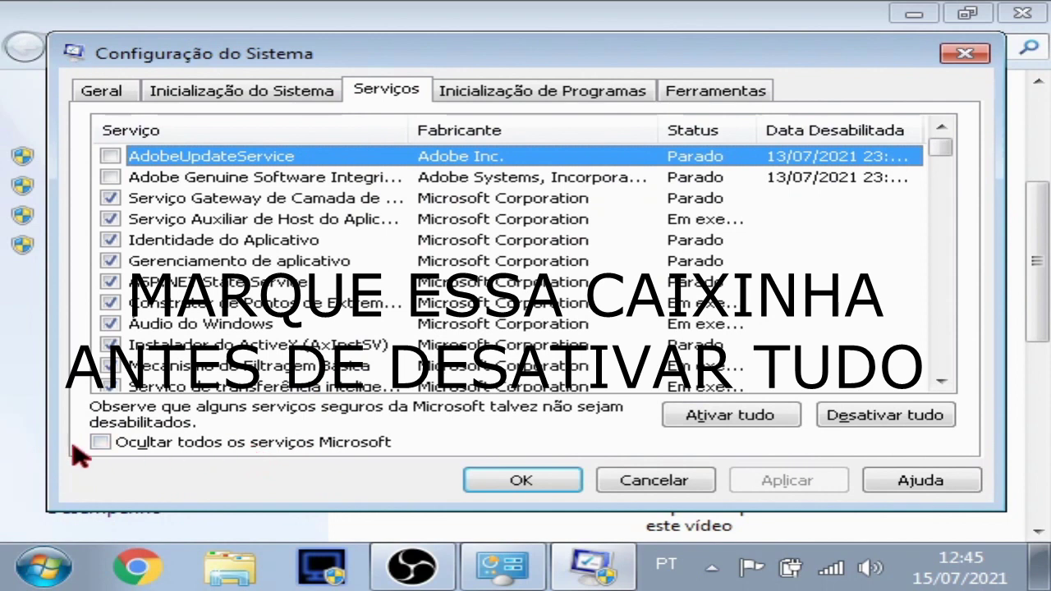
click(164, 445)
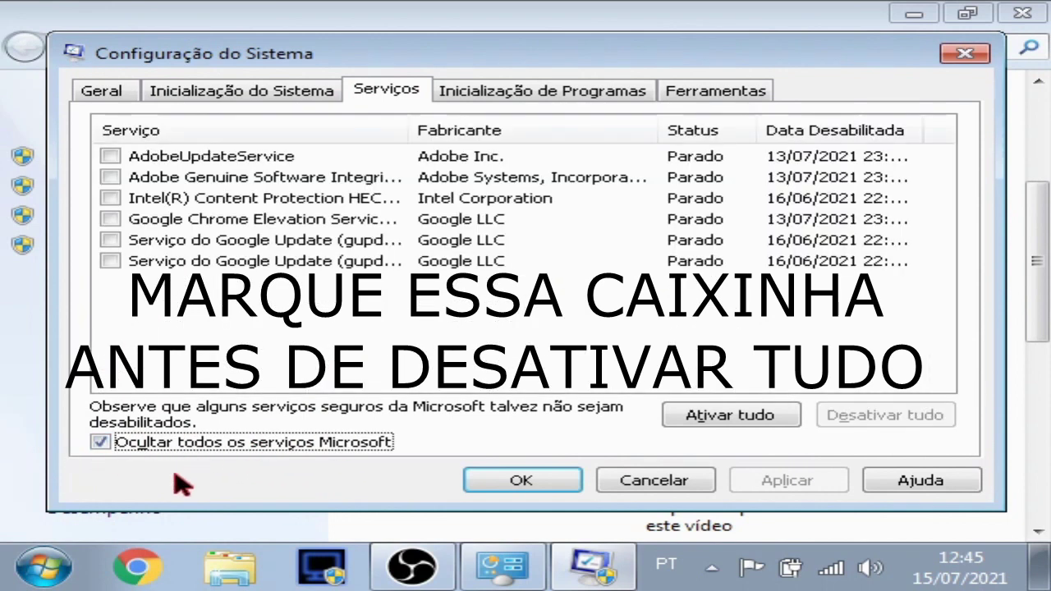
click(730, 415)
click(858, 417)
click(813, 481)
- Disable all startup programs, apply the change and close System Configuration
click(513, 92)
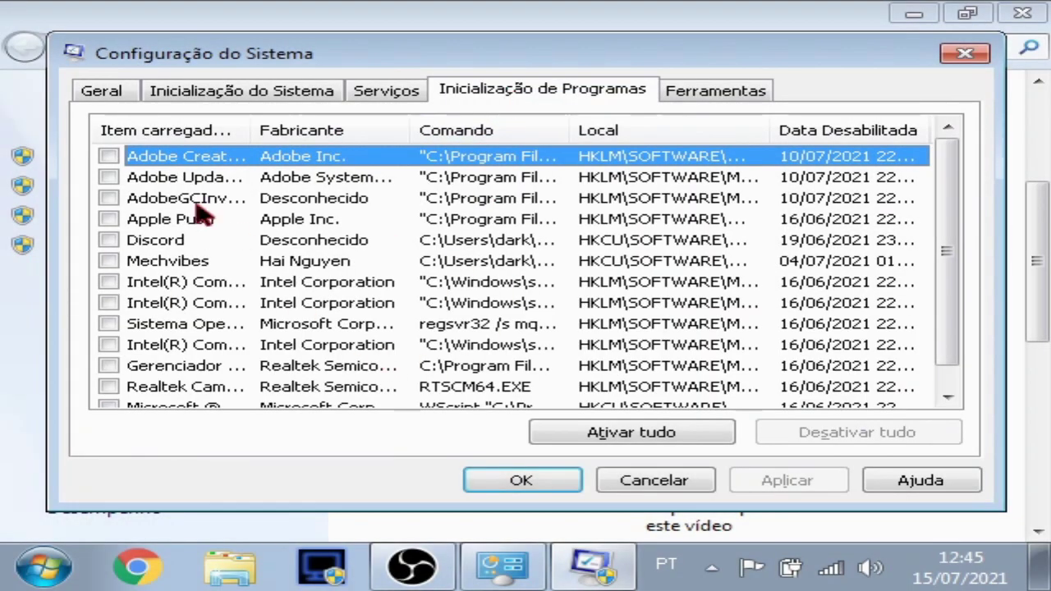
click(657, 442)
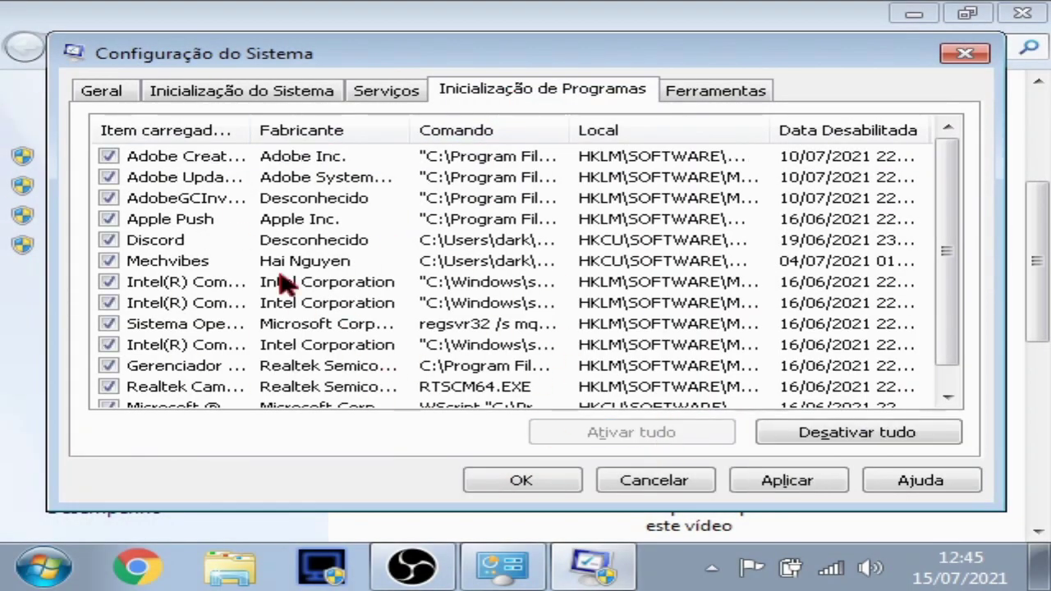
drag(946, 238, 319, 326)
click(893, 439)
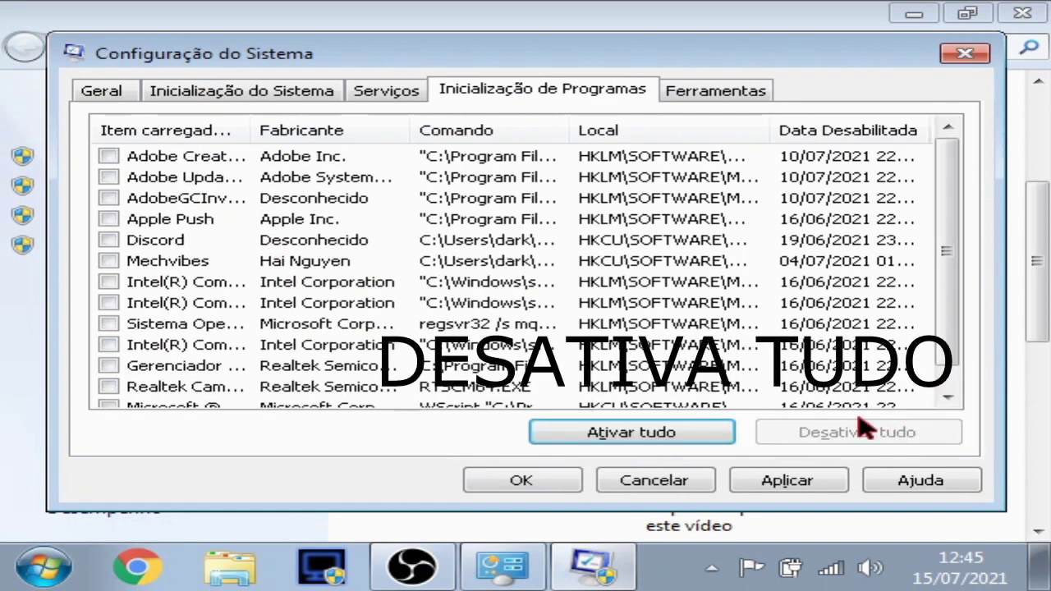
click(794, 481)
click(543, 486)
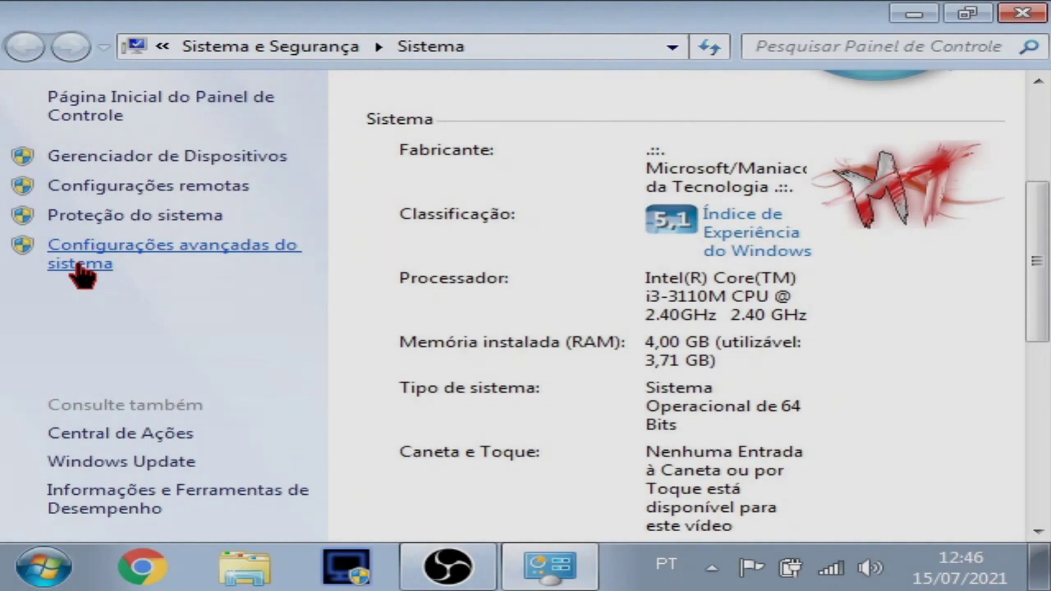
- Set the visual effects to "Ajustar para obter um melhor desempenho" in the performance options of the advanced system settings
click(82, 266)
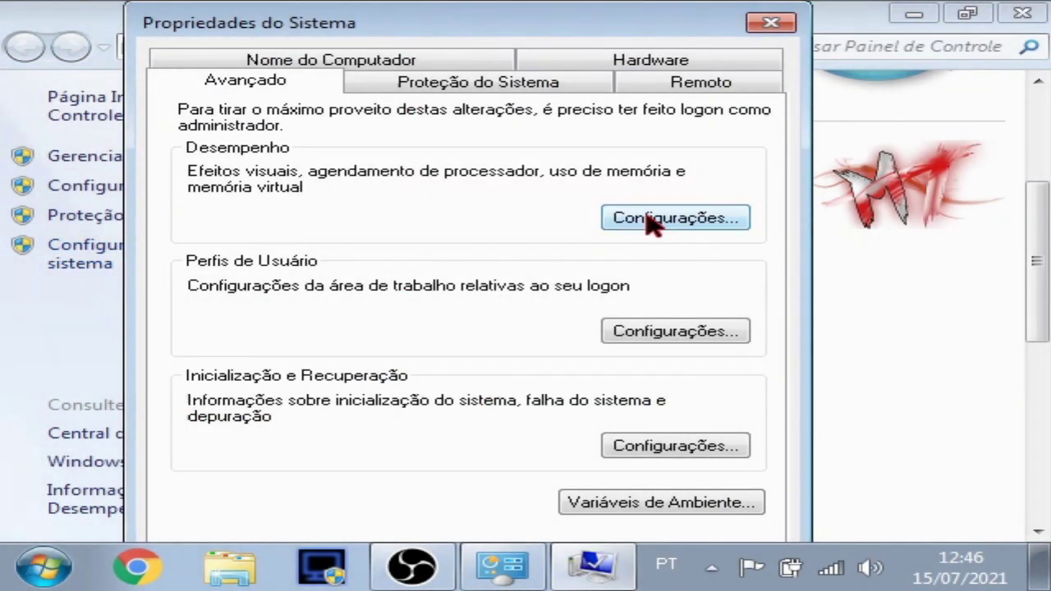
click(694, 228)
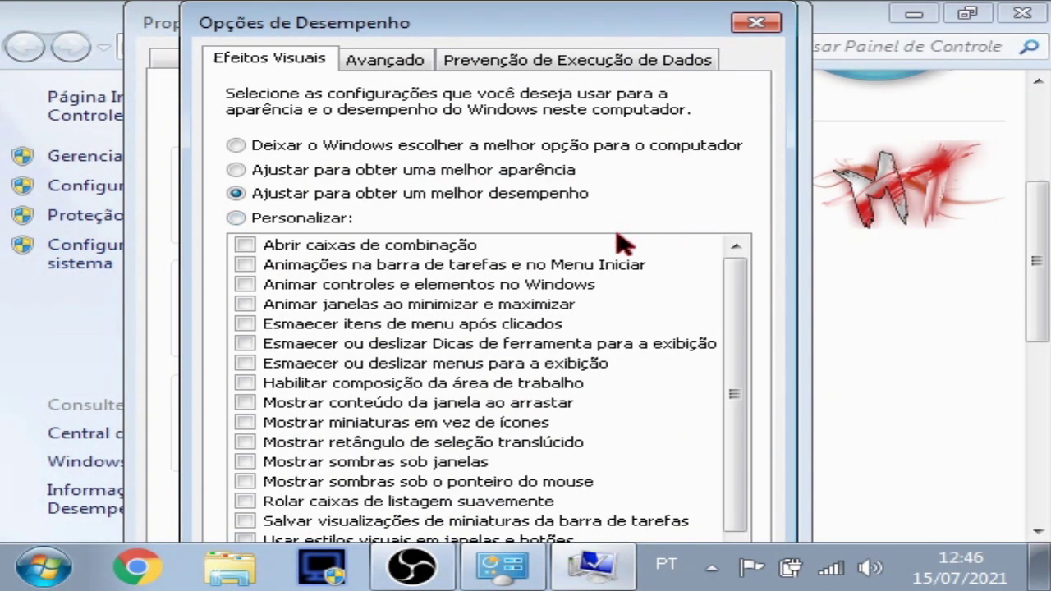
click(297, 169)
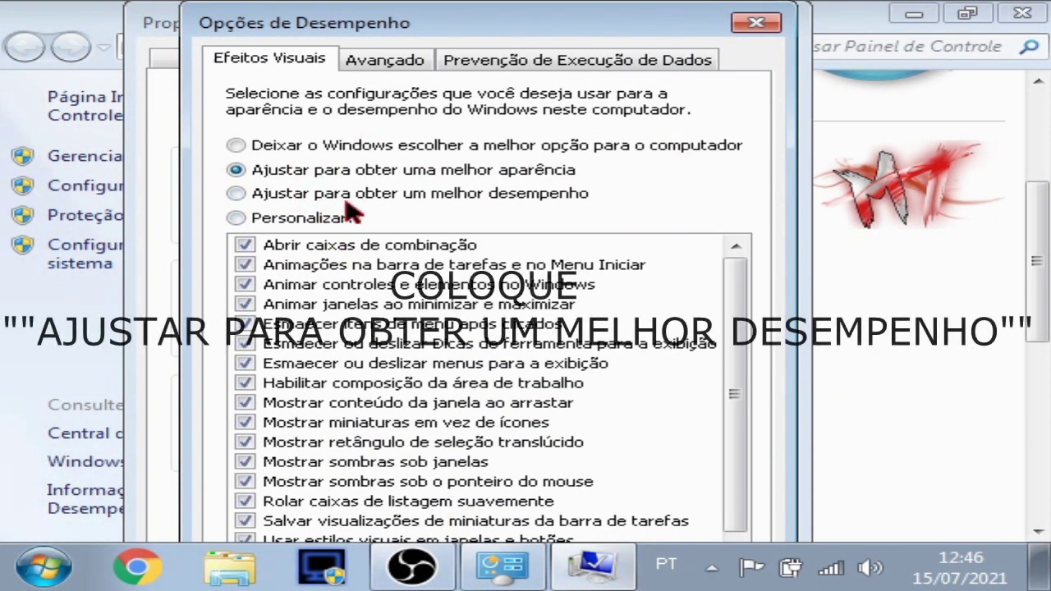
click(261, 197)
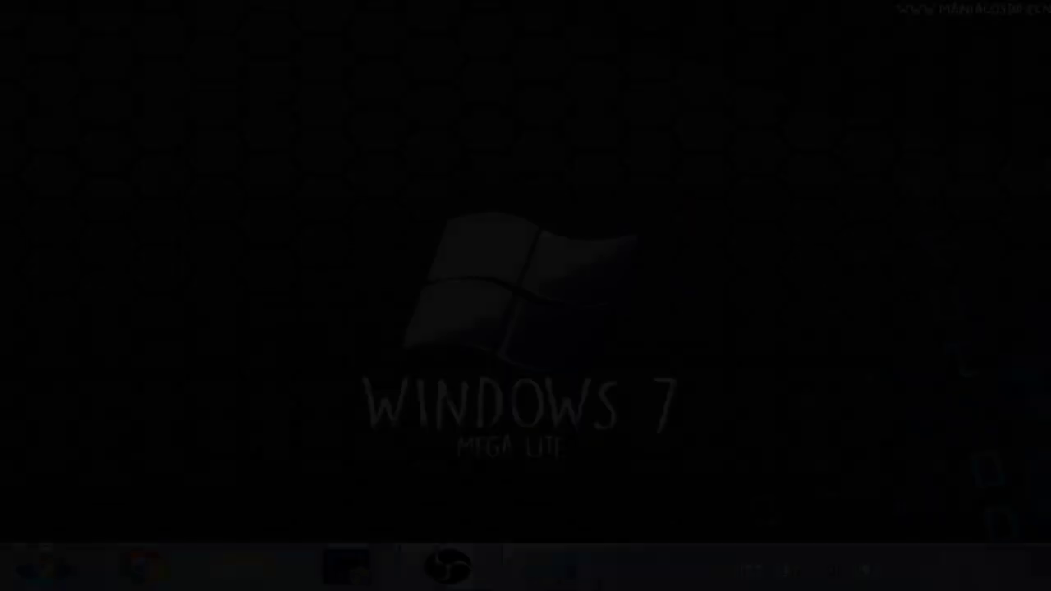
- Open the desktop personalization settings and choose a theme from the list
right_click(680, 538)
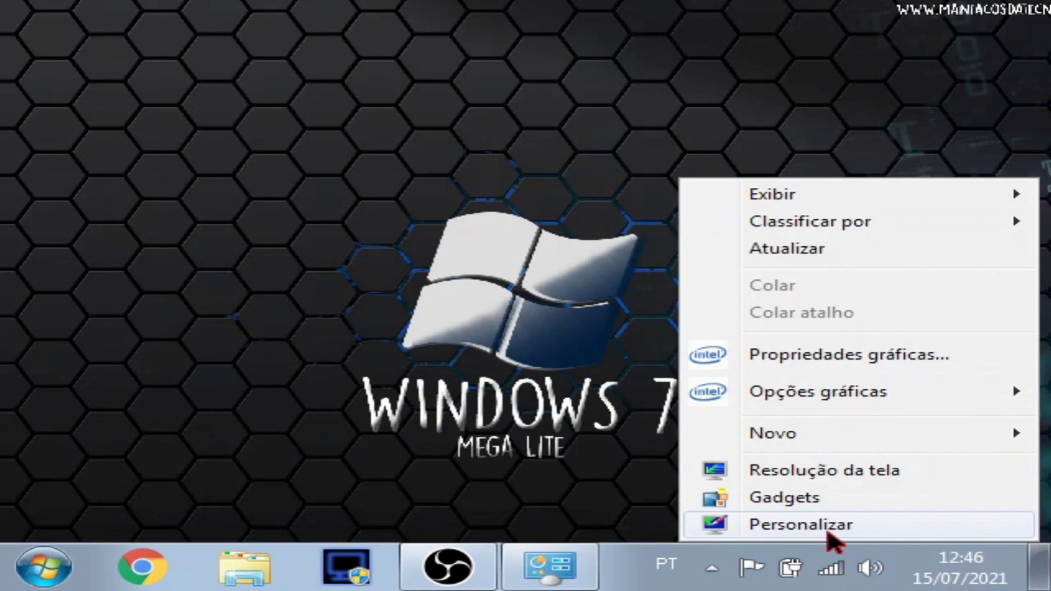
click(831, 542)
scroll(686, 328, down, 3)
scroll(685, 328, down, 2)
click(492, 340)
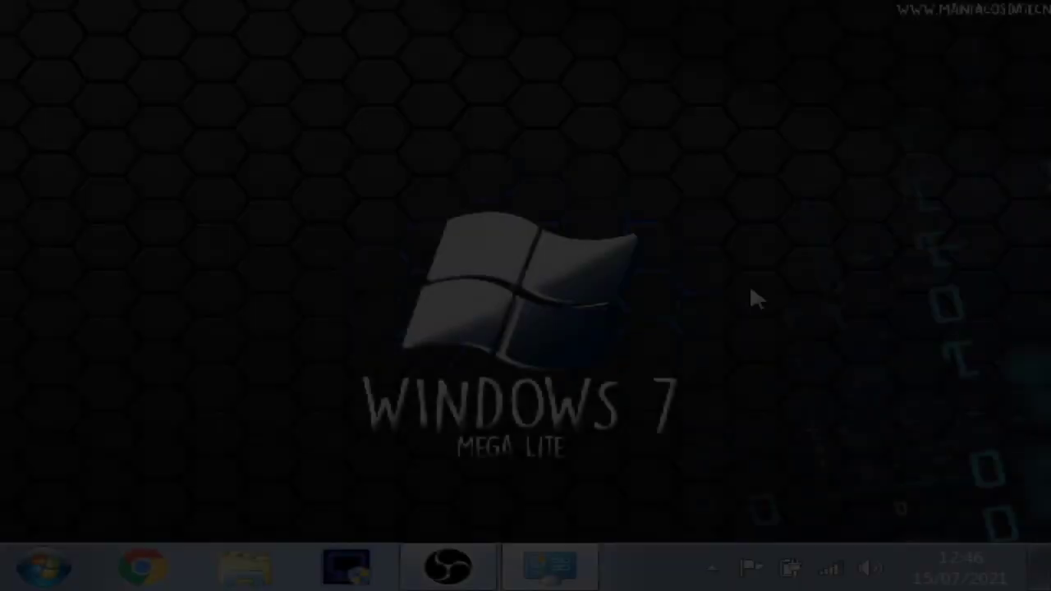
- Select the 640 por 480, True Color (32 bits), 60 Hertz mode in the display's advanced settings and close the adapter properties
right_click(755, 297)
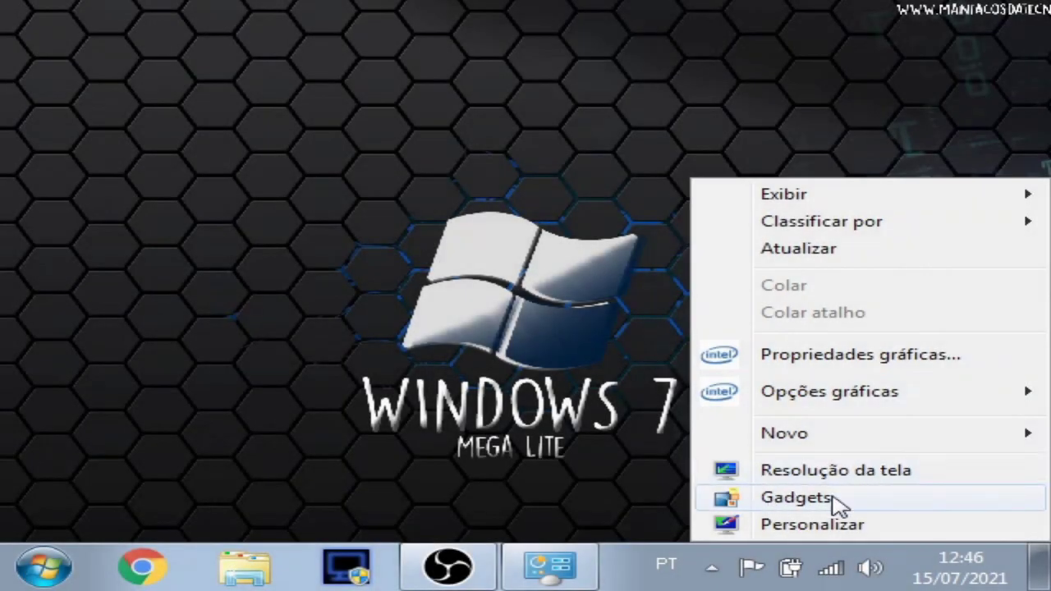
click(834, 472)
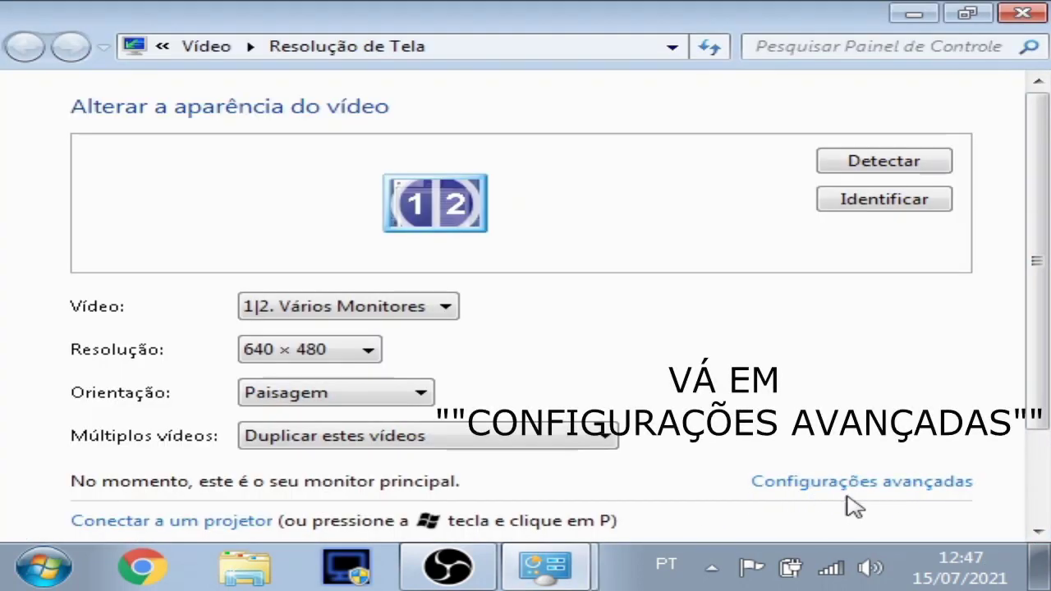
click(861, 482)
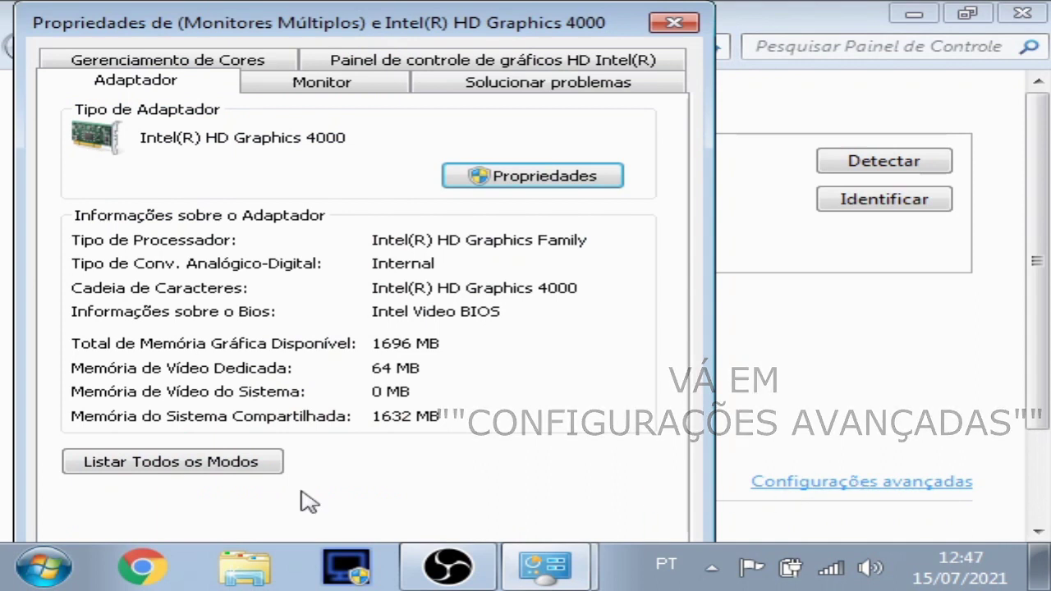
click(174, 464)
mouse_move(601, 193)
mouse_down()
mouse_move(611, 217)
mouse_move(614, 204)
mouse_up()
click(369, 207)
click(369, 195)
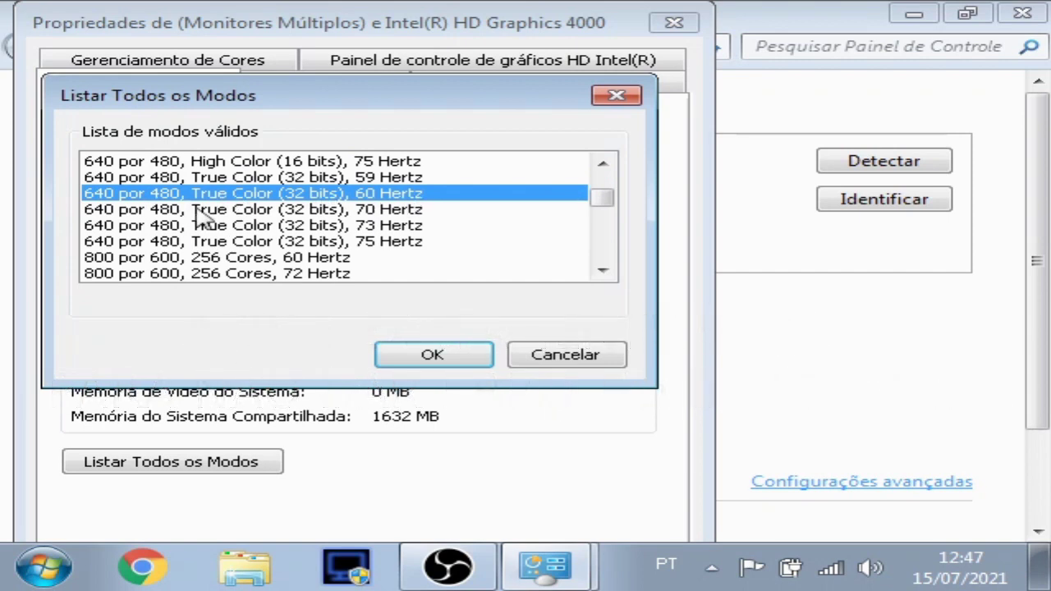
click(442, 361)
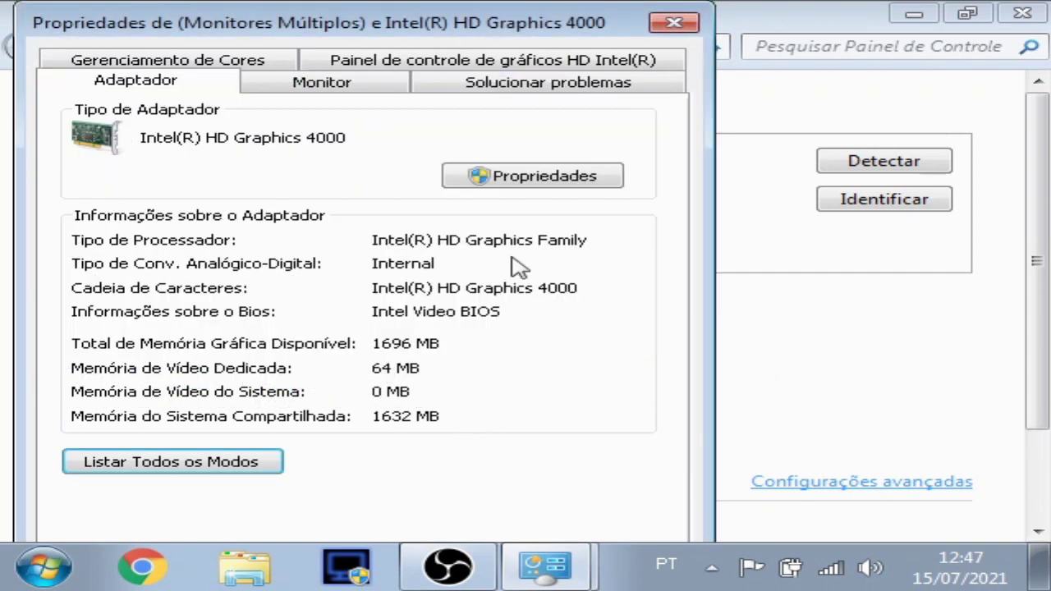
click(671, 26)
- View the available screen resolutions and leave the selection as it is
click(347, 350)
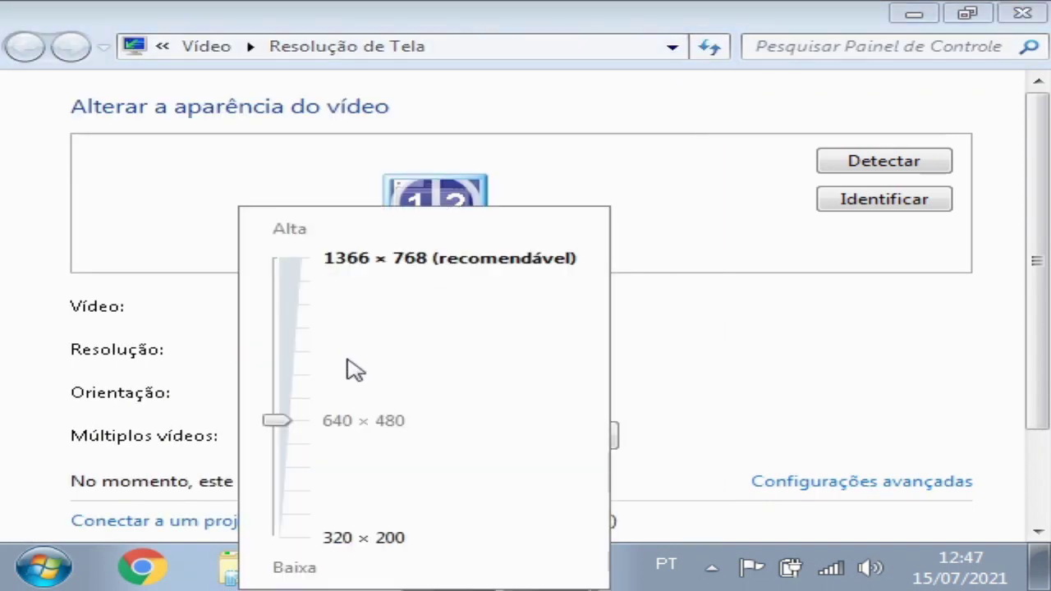
click(728, 330)
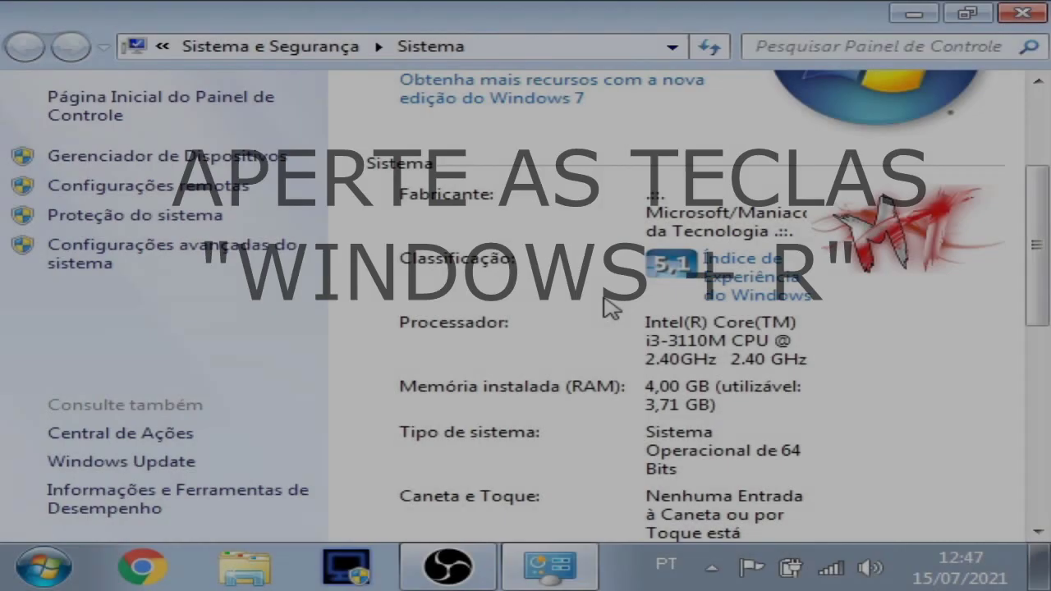
- Open the Registry Editor by running regedit
key(super+r)
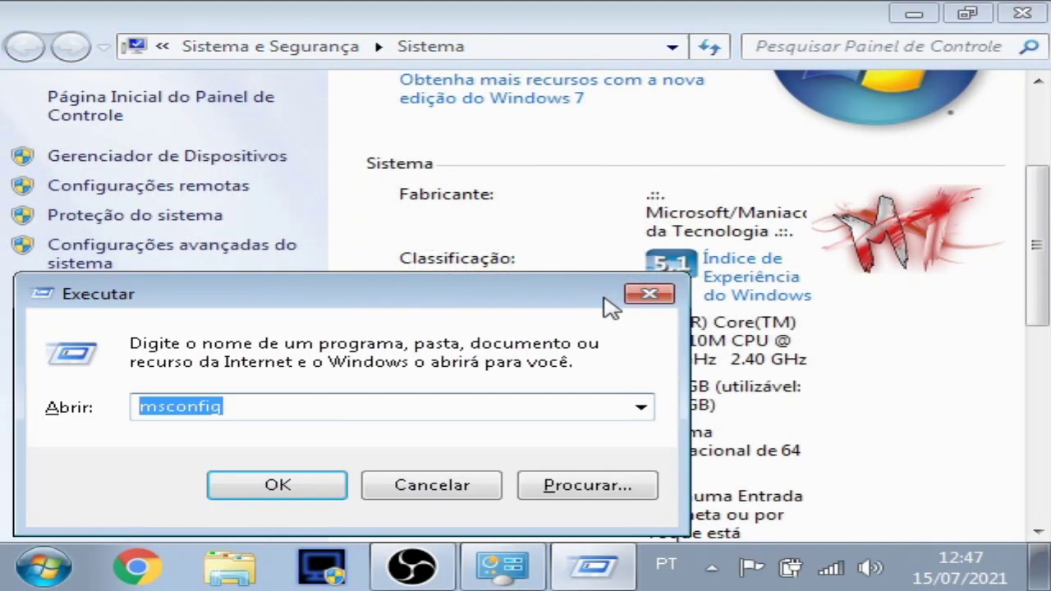
key(BackSpace)
text(re)
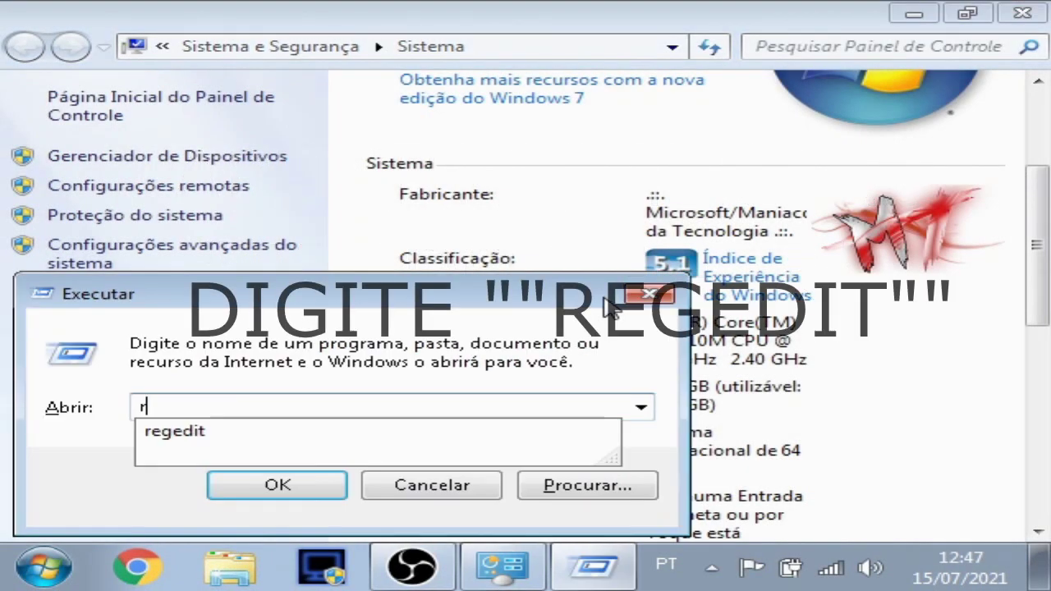
text(gedit)
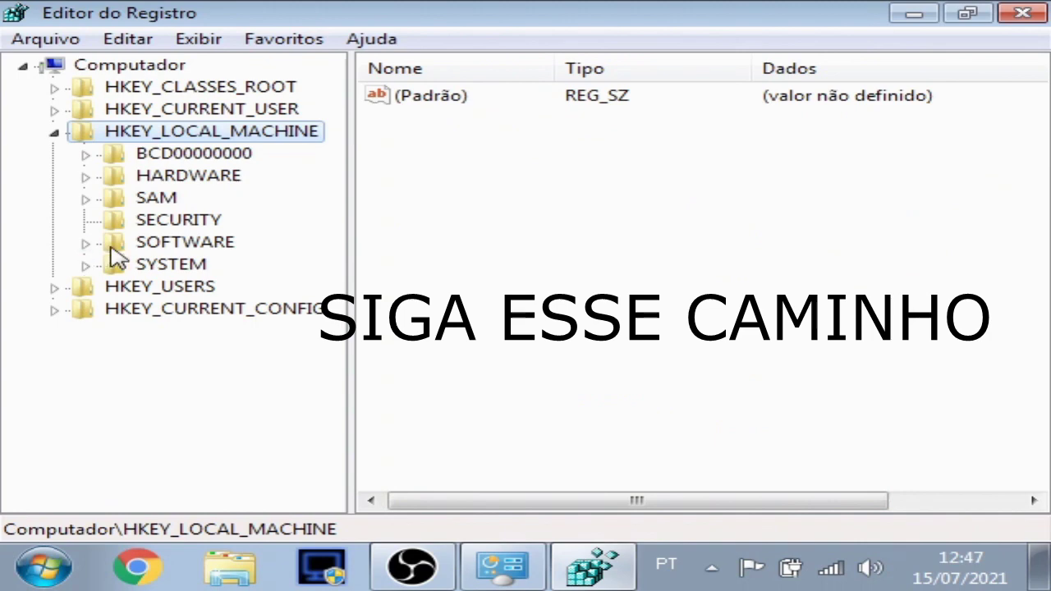
- Expand HKEY_LOCAL_MACHINE\SOFTWARE\BlueStacks\Guests\Android in the registry tree
click(86, 243)
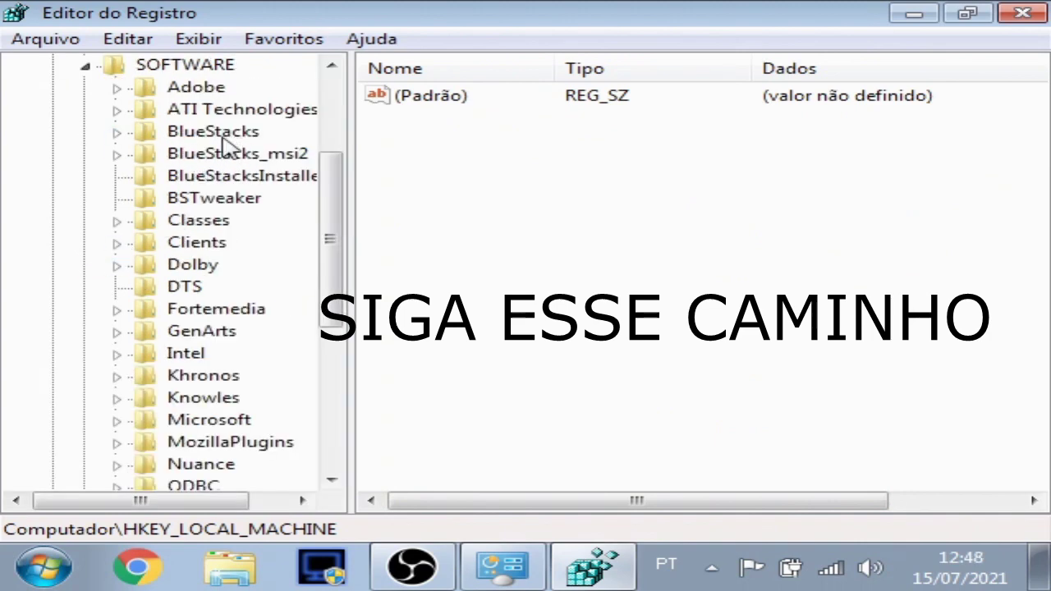
click(197, 133)
click(116, 133)
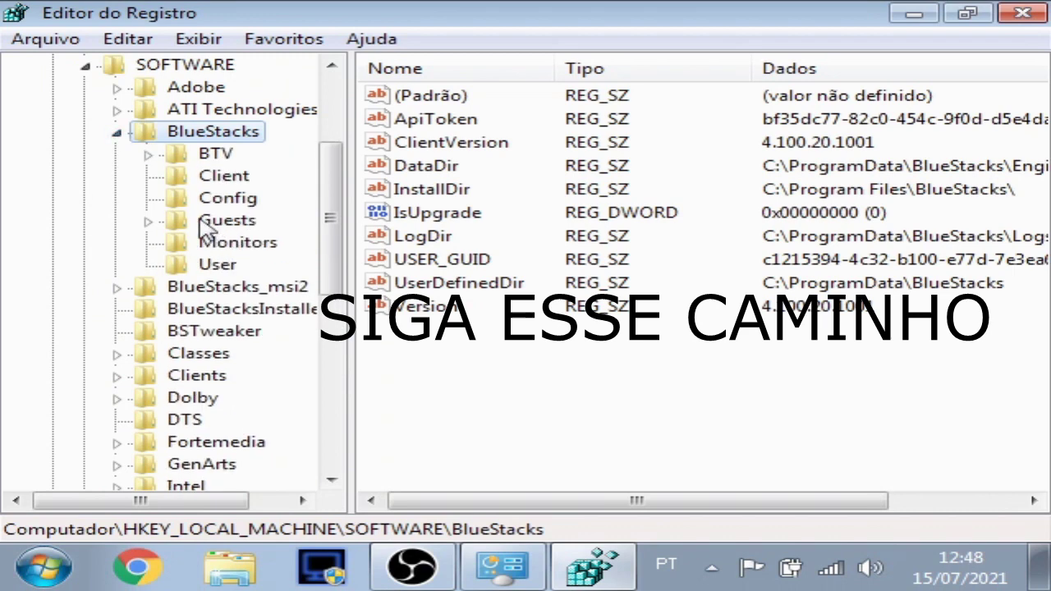
click(215, 222)
click(148, 222)
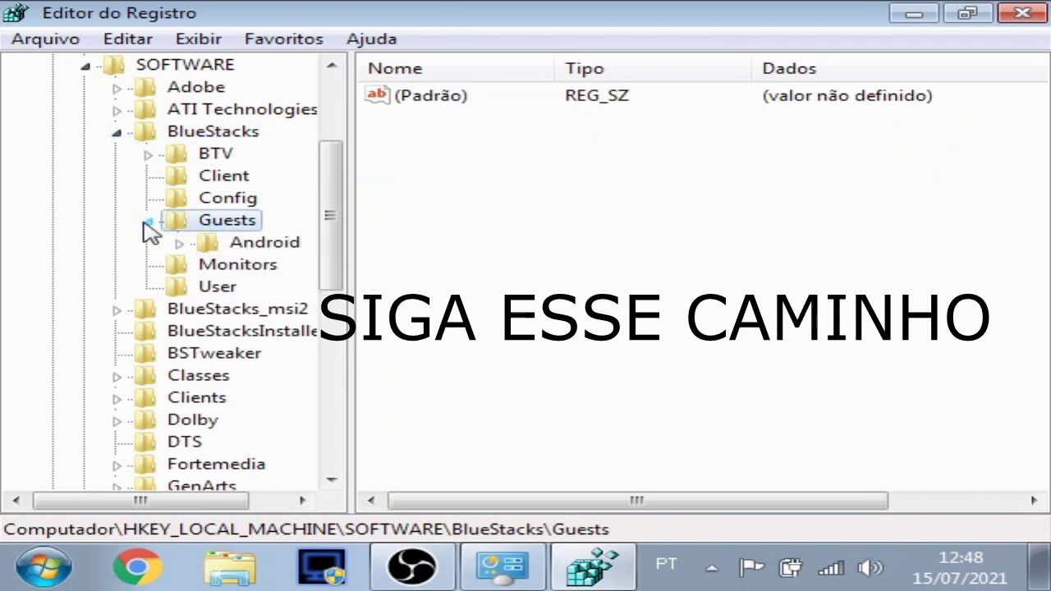
click(279, 249)
click(178, 245)
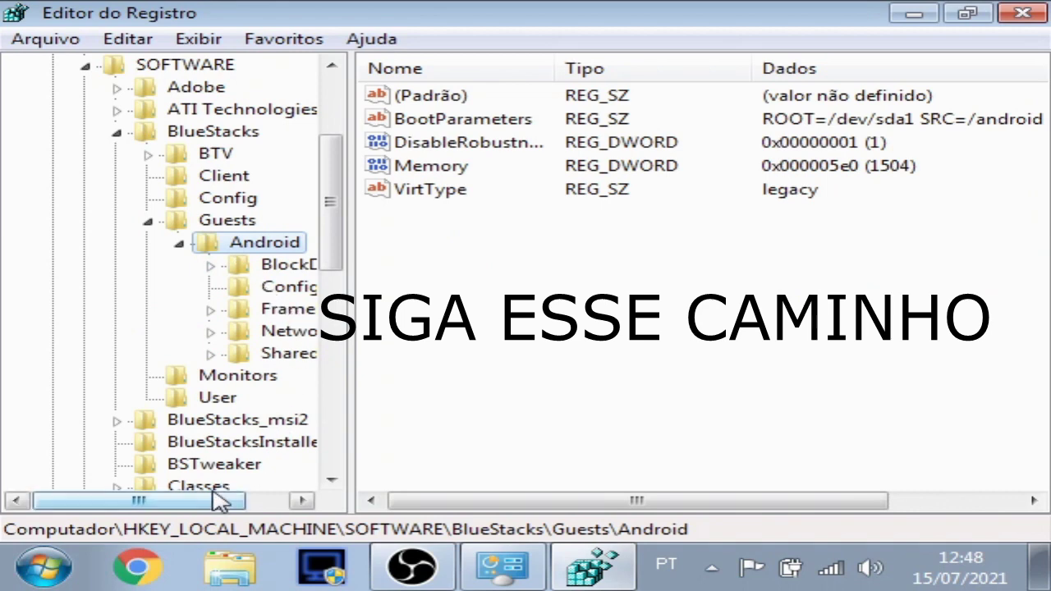
- Expand the FrameBuffer key under Android and open its 0 subkey
drag(220, 496, 263, 498)
click(215, 310)
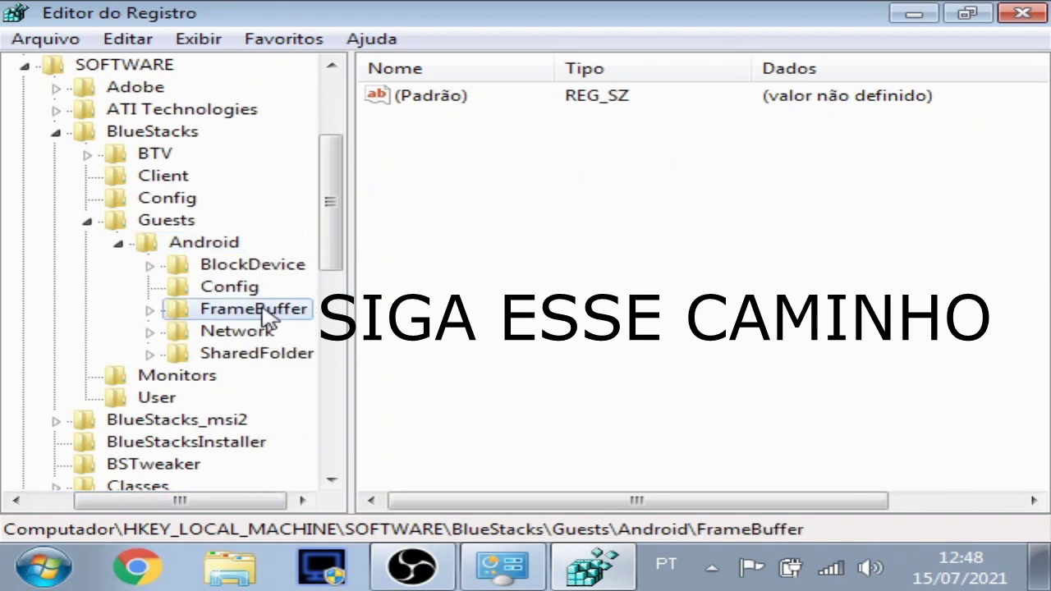
click(150, 309)
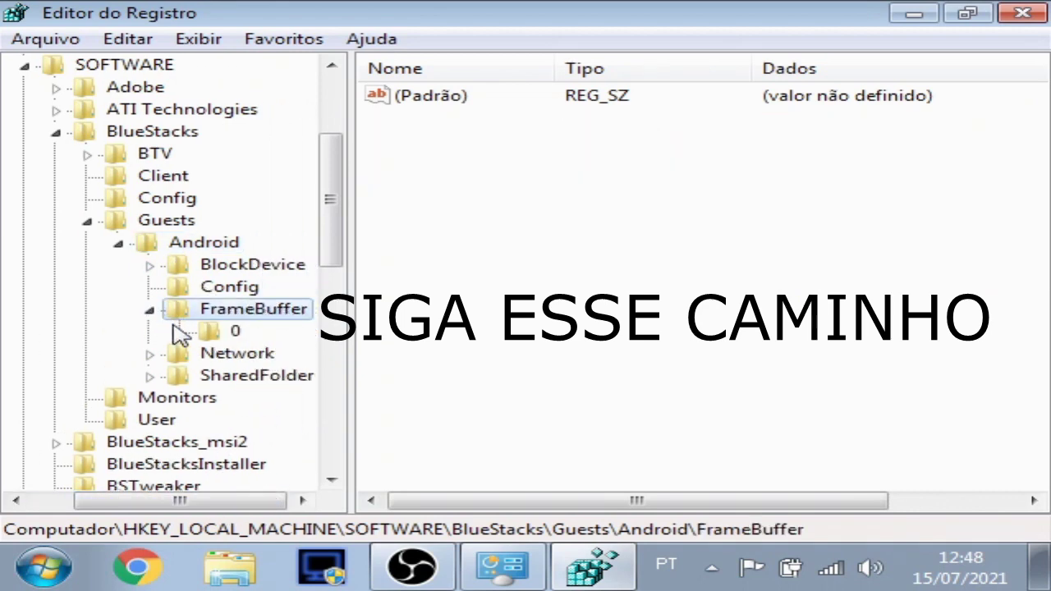
click(230, 332)
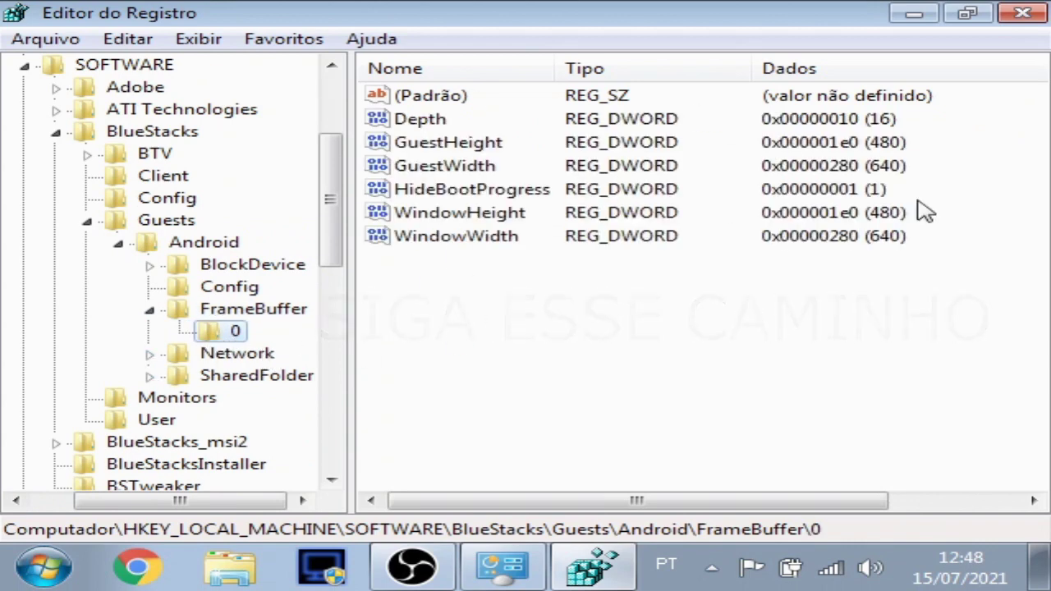
- Set the GuestHeight DWORD value to 480 in decimal base
key(Tab)
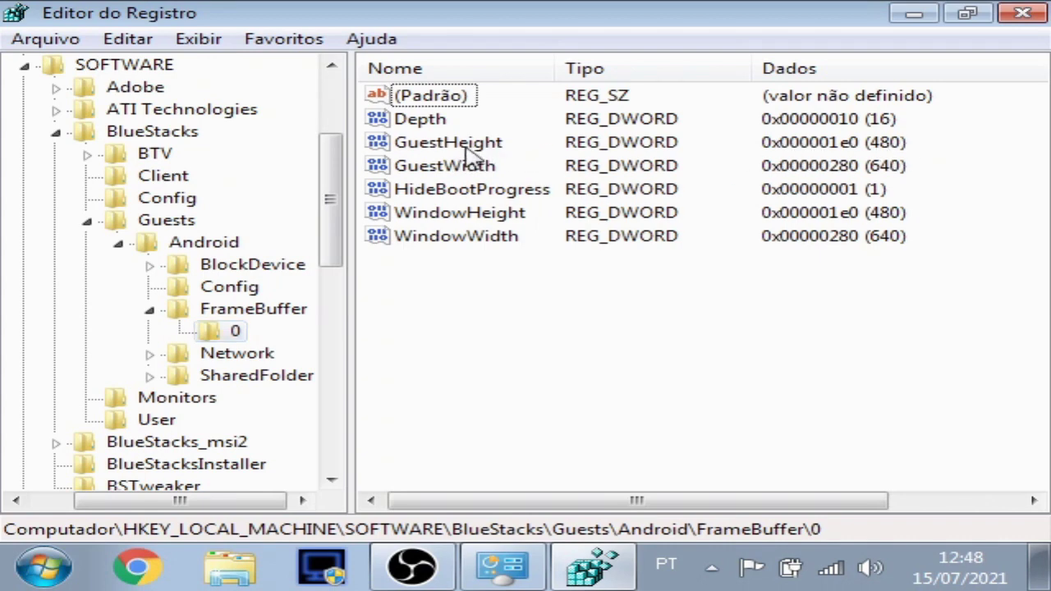
click(432, 148)
double_click(473, 154)
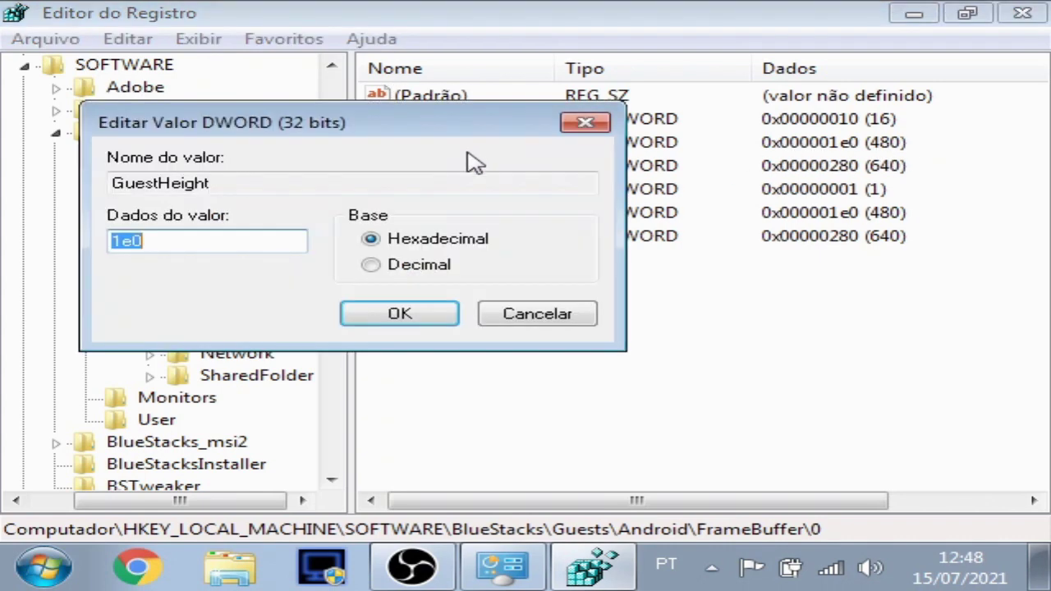
click(425, 271)
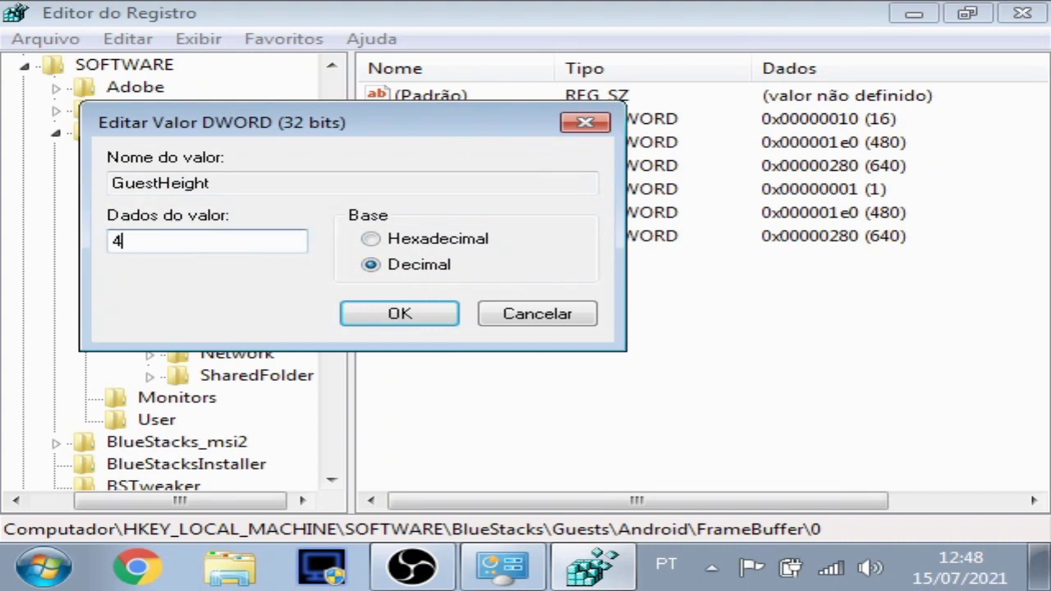
click(409, 320)
right_click(409, 320)
click(633, 288)
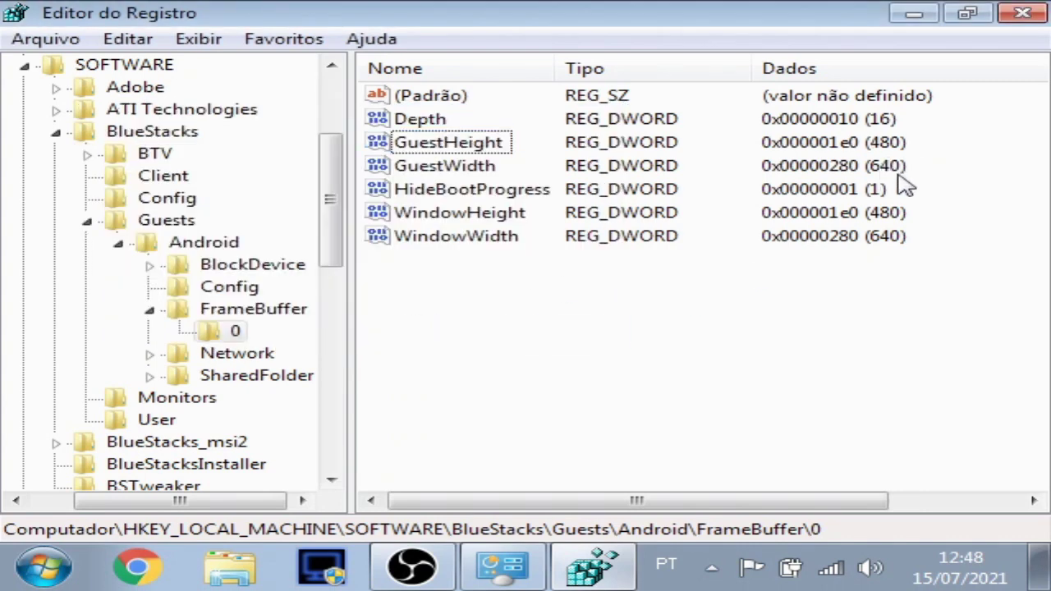
- Set the GuestWidth DWORD value to 640 in decimal base
double_click(450, 169)
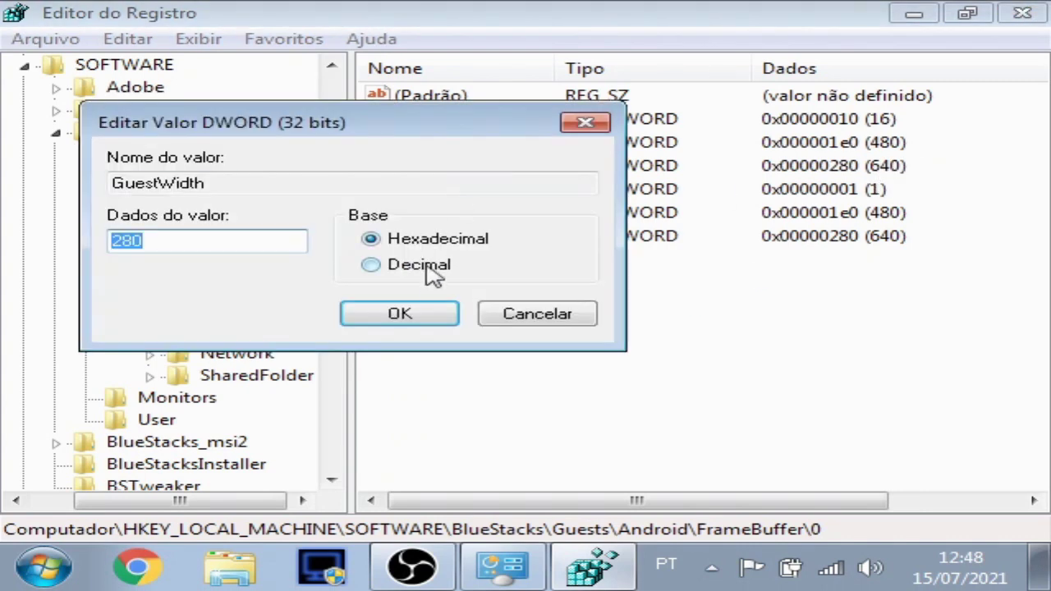
click(372, 265)
click(228, 248)
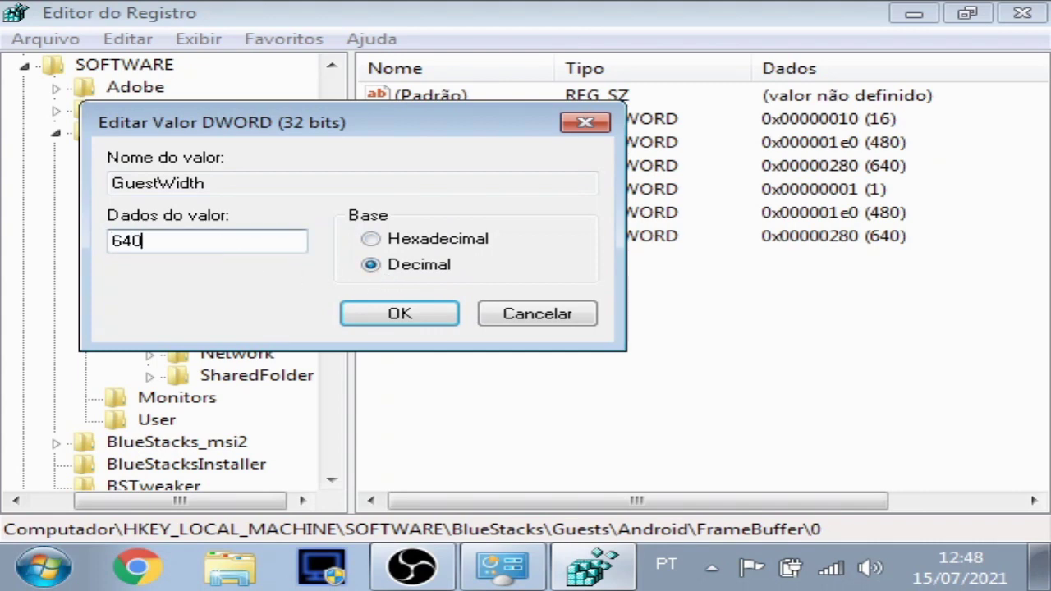
click(406, 319)
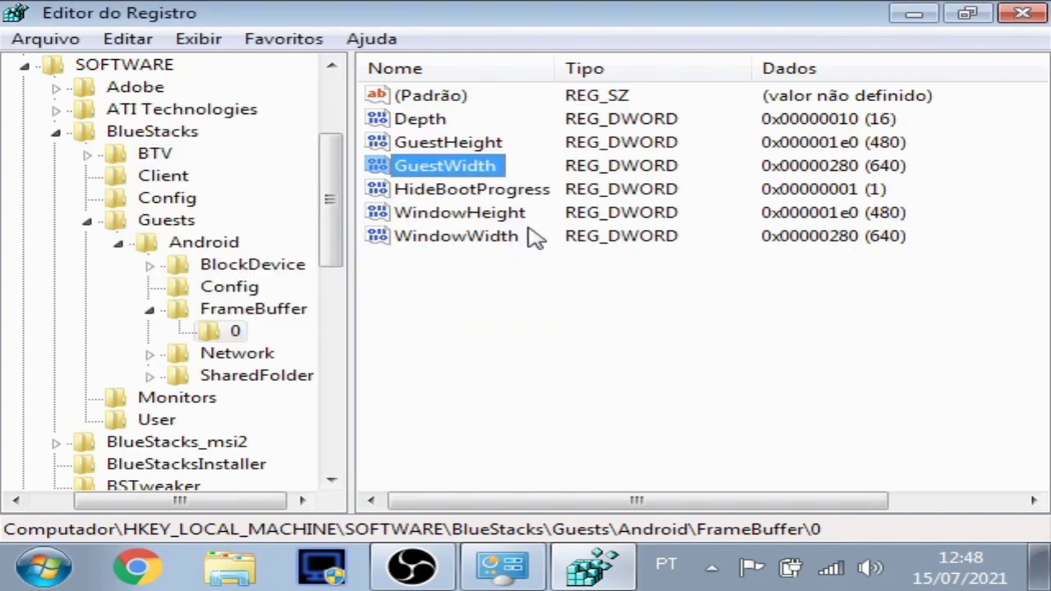
- Set the WindowHeight value to 480 and the WindowWidth value to 640, both in decimal base
double_click(435, 215)
click(410, 264)
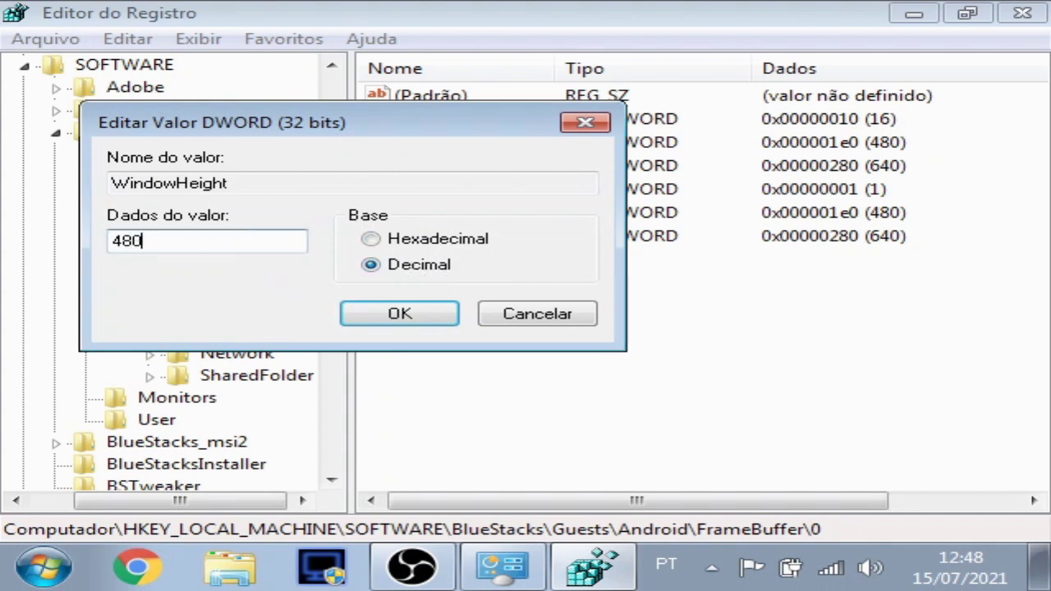
click(414, 322)
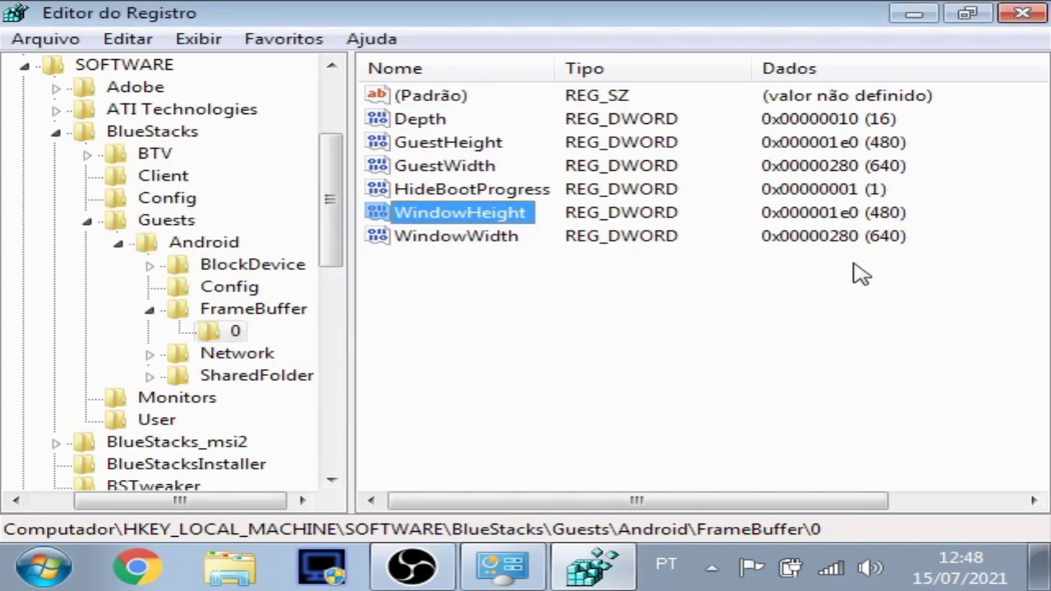
double_click(431, 238)
click(398, 271)
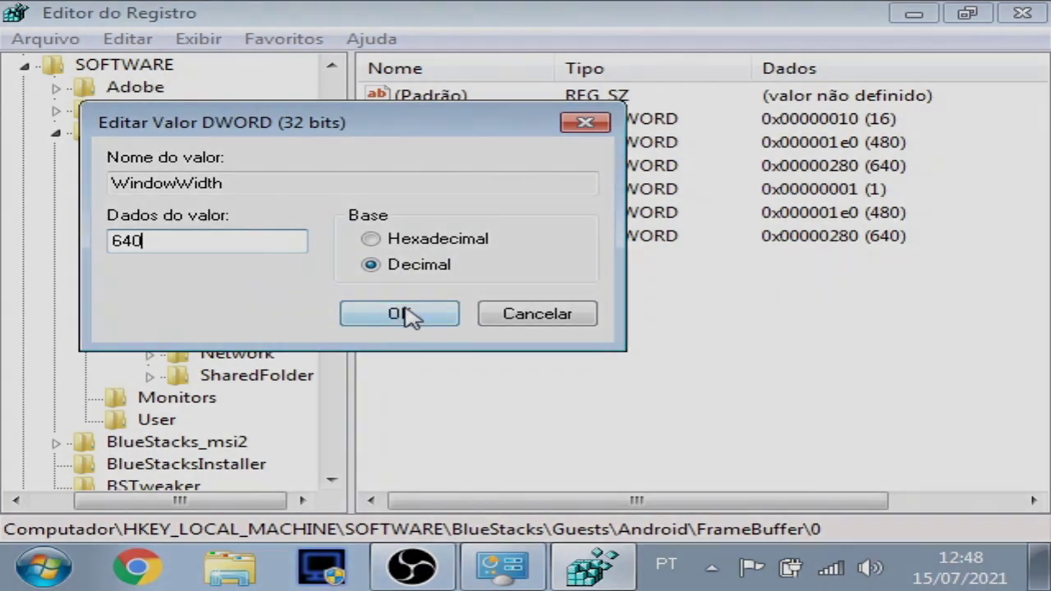
click(408, 314)
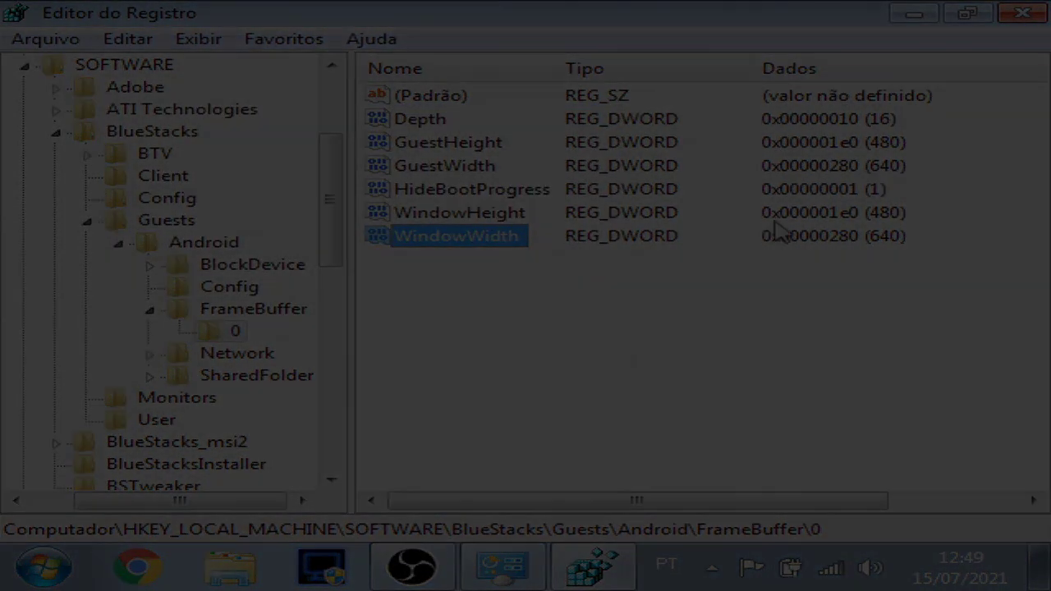